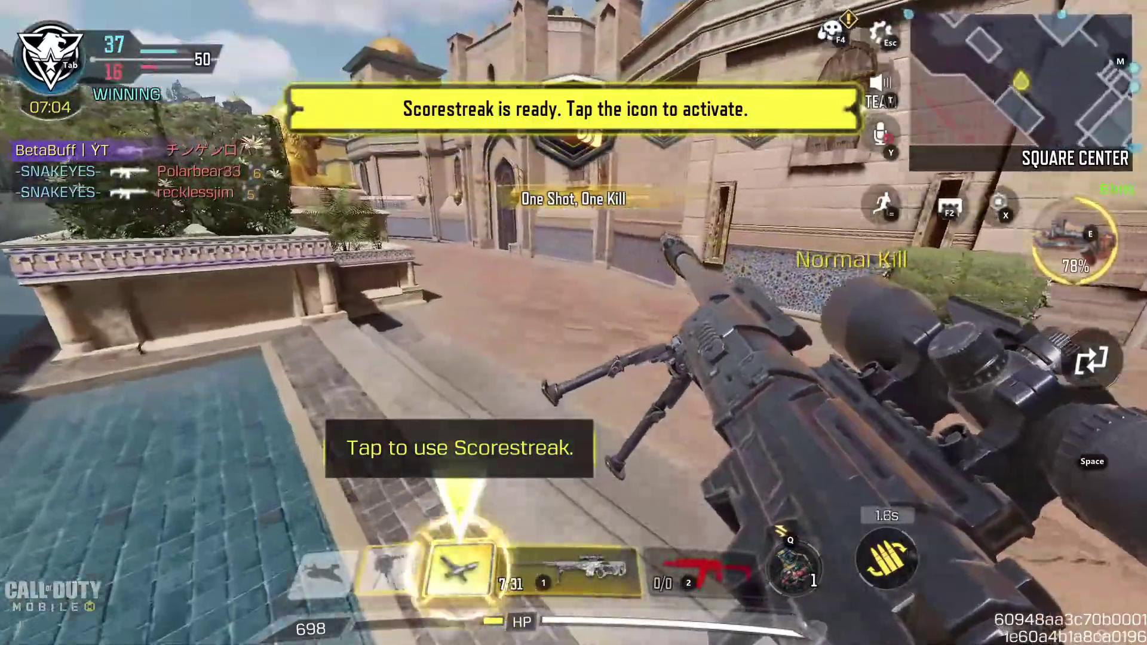
# - Push toward the building, deploy the UAV scorestreak, and land the winning sniper shot for 50–19
pyautogui.press('w')
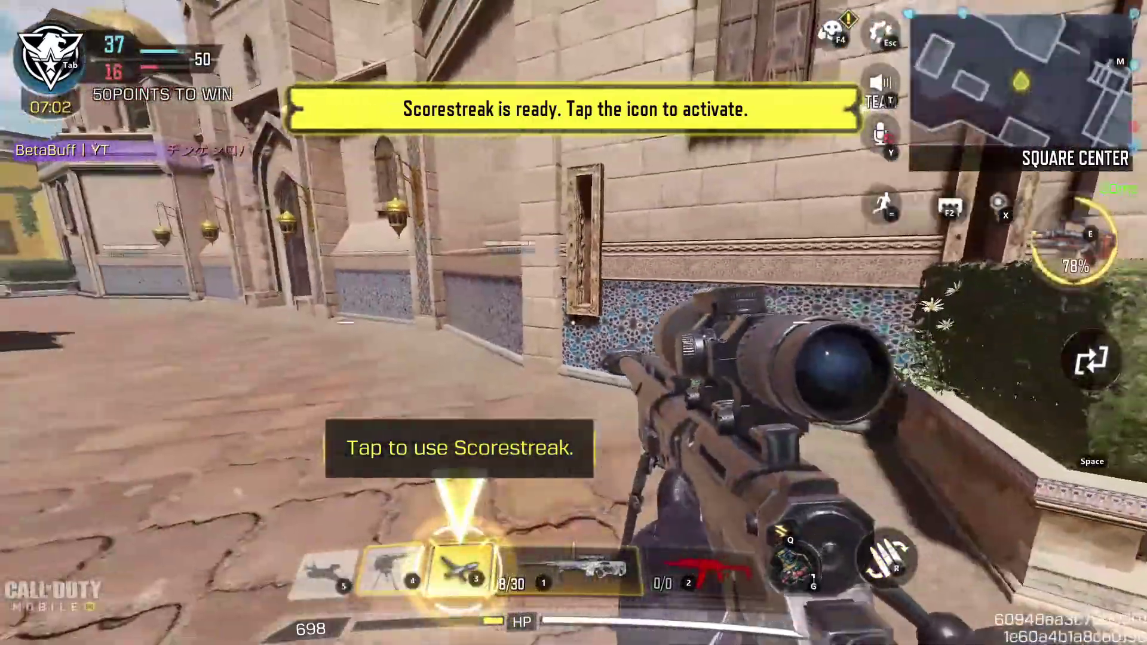
pyautogui.press('w')
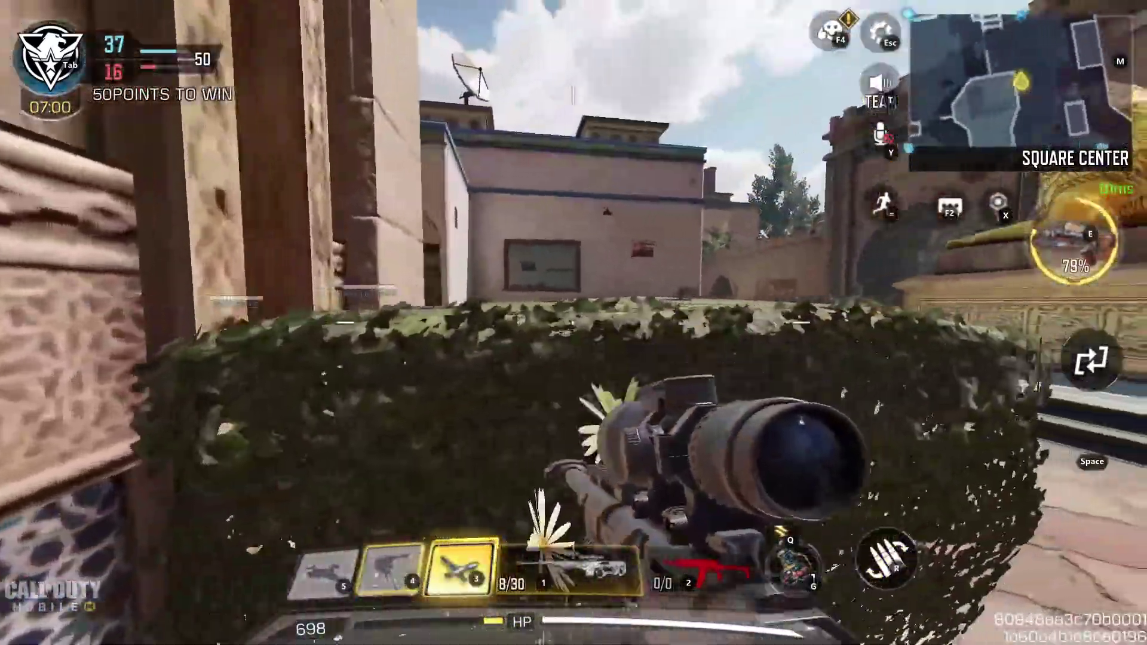
pyautogui.press('3')
pyautogui.press('w')
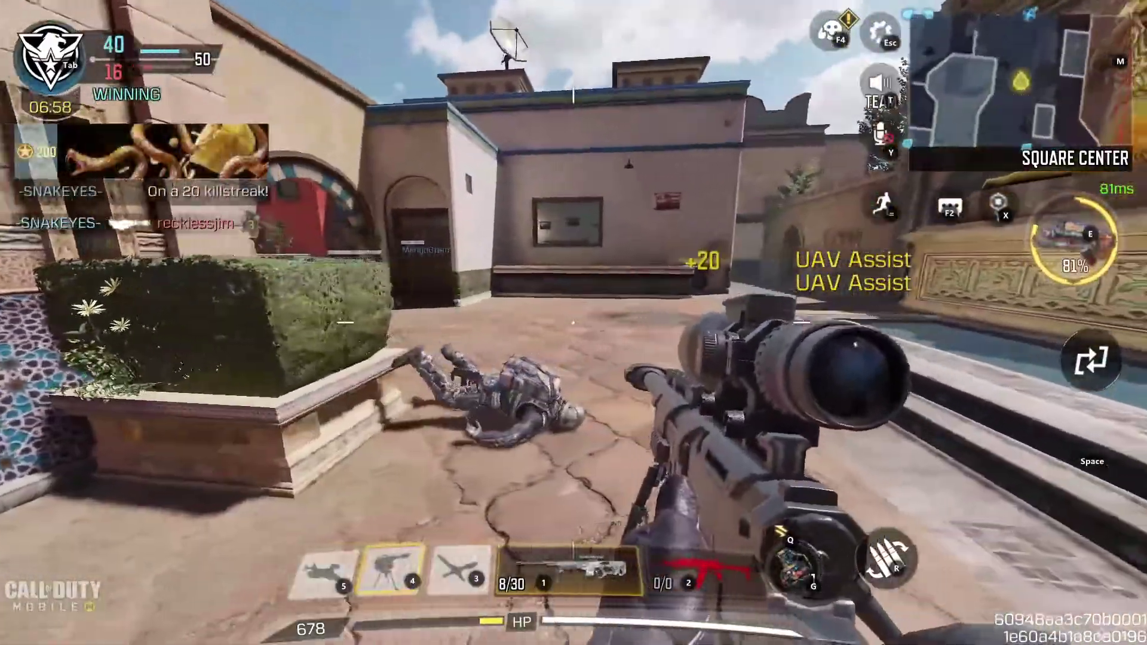
pyautogui.press('w')
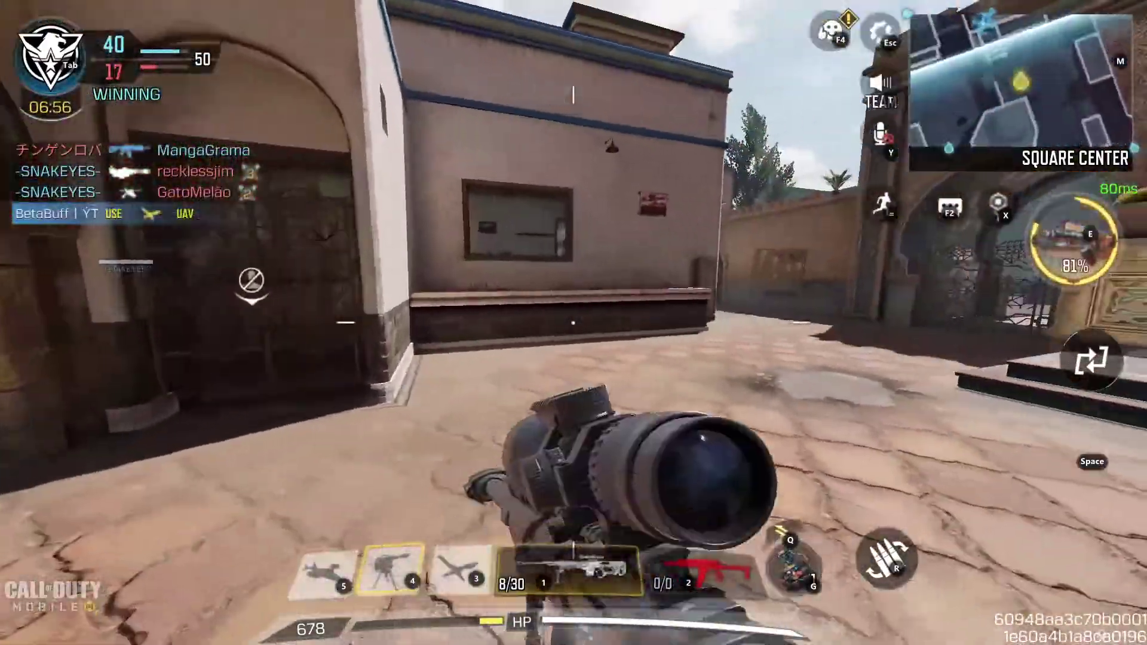
pyautogui.press('w')
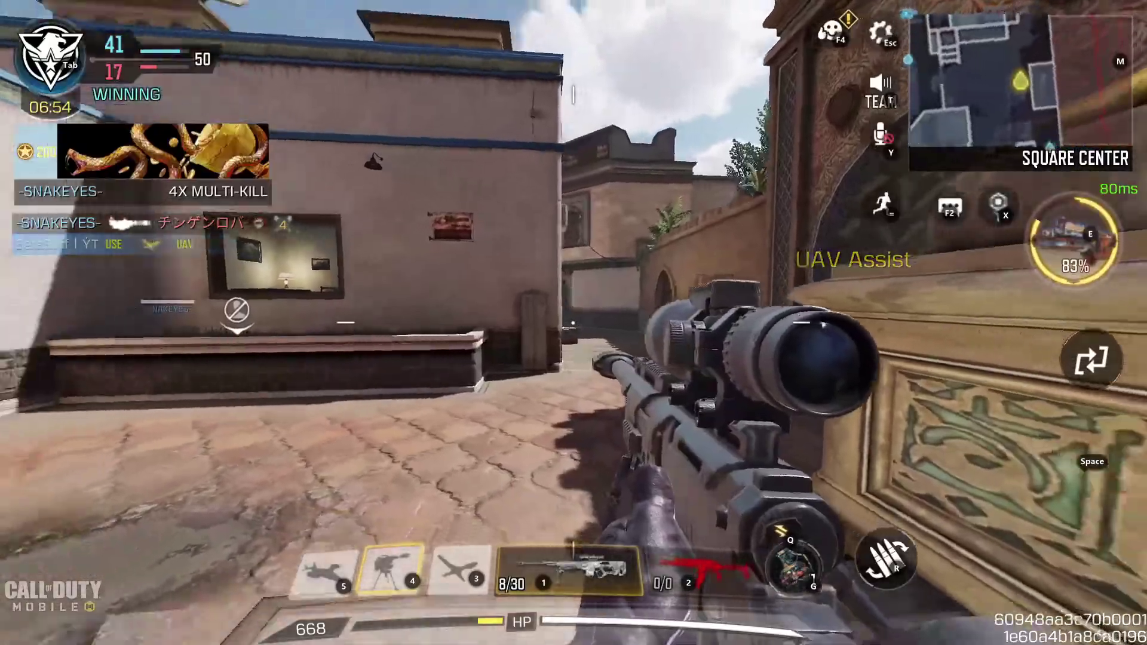
pyautogui.press('w')
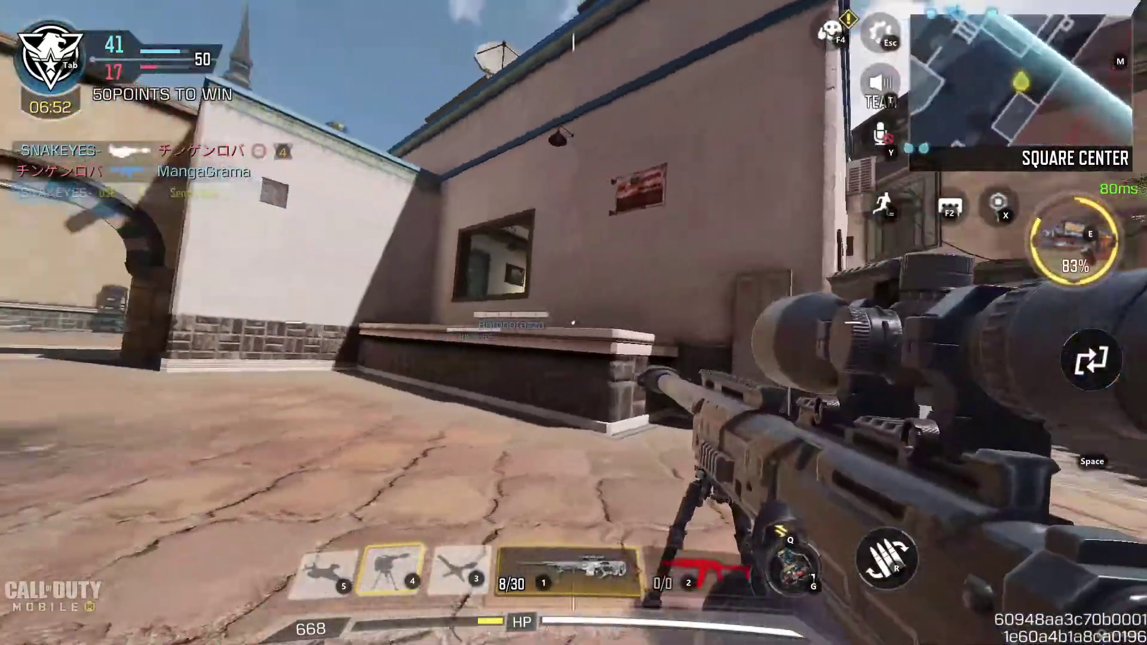
pyautogui.press('w')
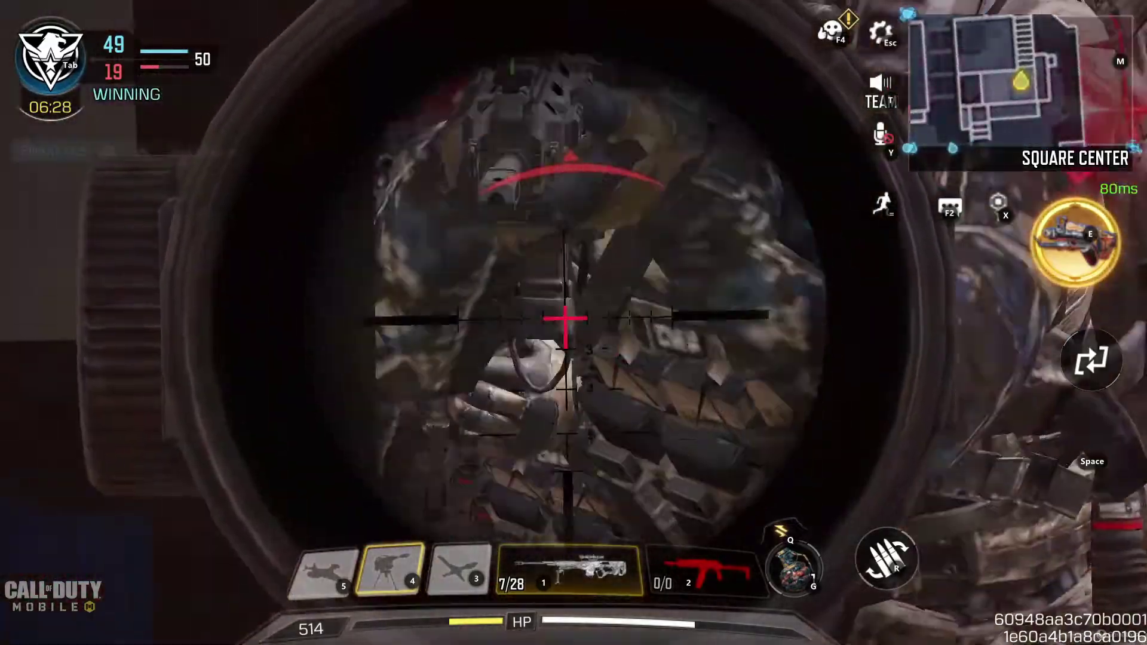
pyautogui.click(566, 320)
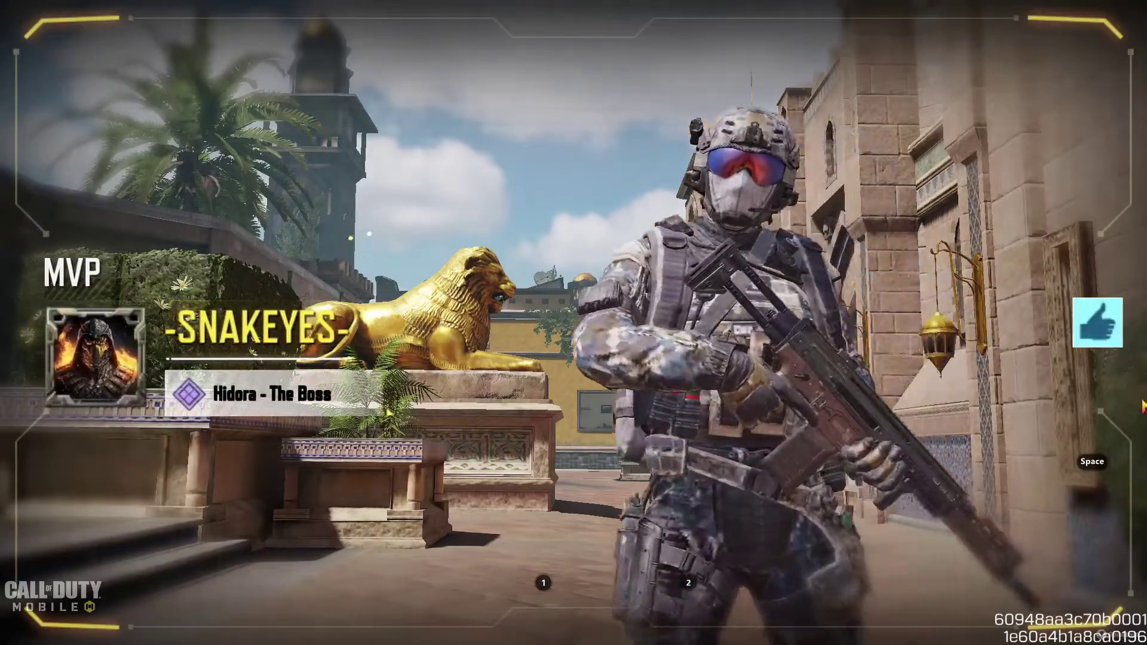
# - Like the MVP, skip past the XP and rewards summaries, and exit the scoreboard
pyautogui.click(1107, 335)
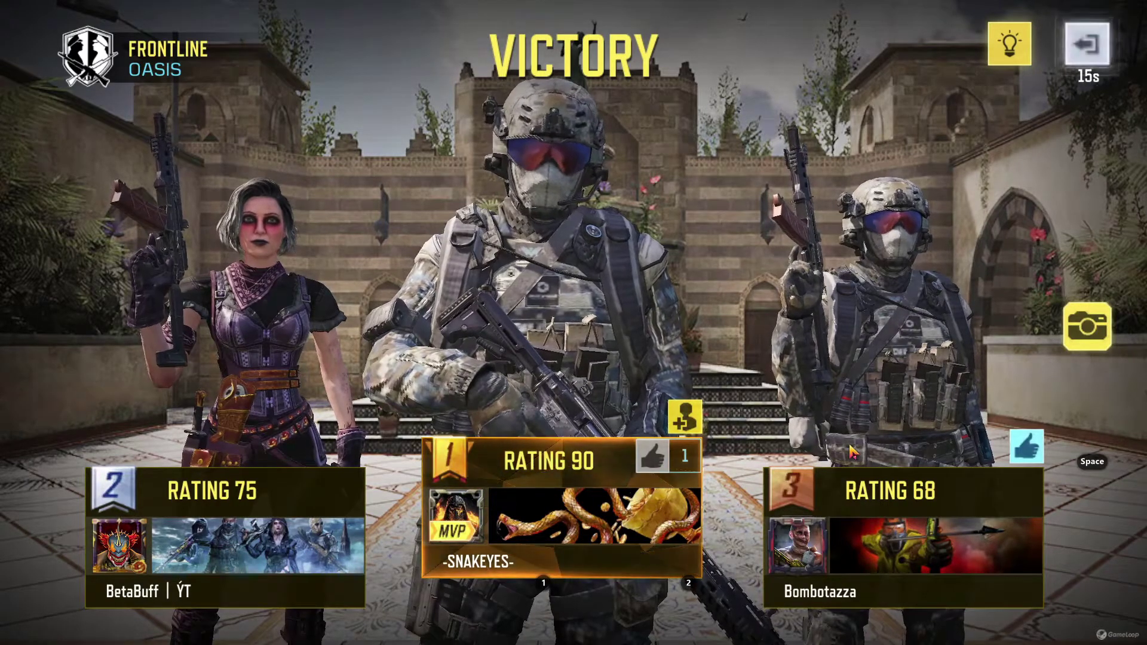
pyautogui.click(1078, 72)
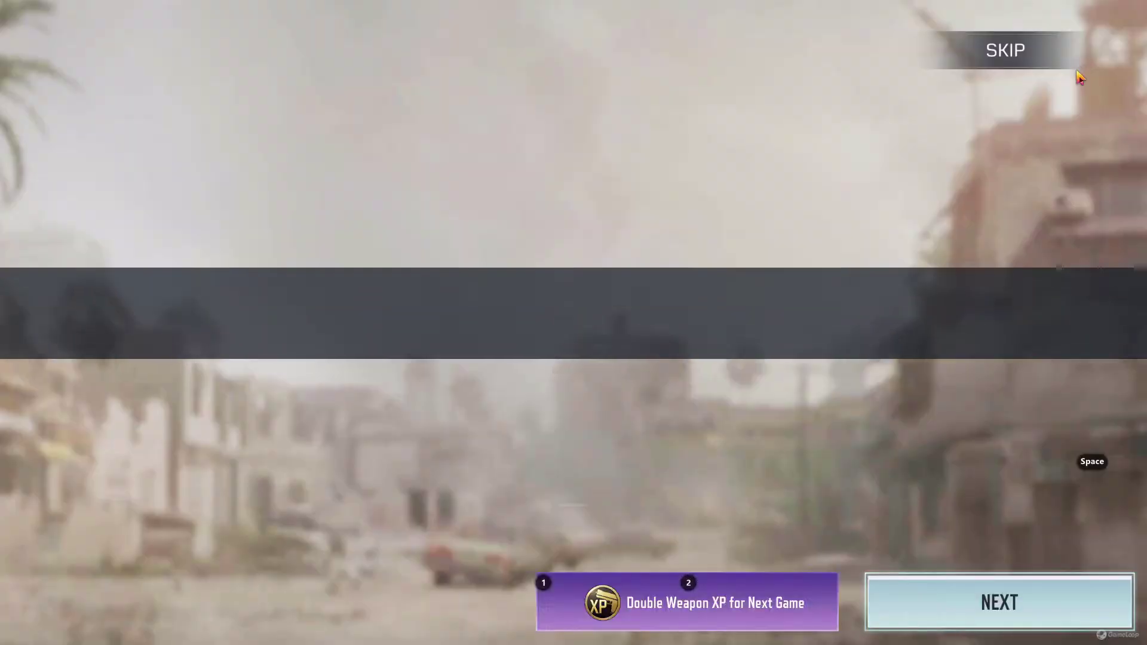
pyautogui.click(1026, 616)
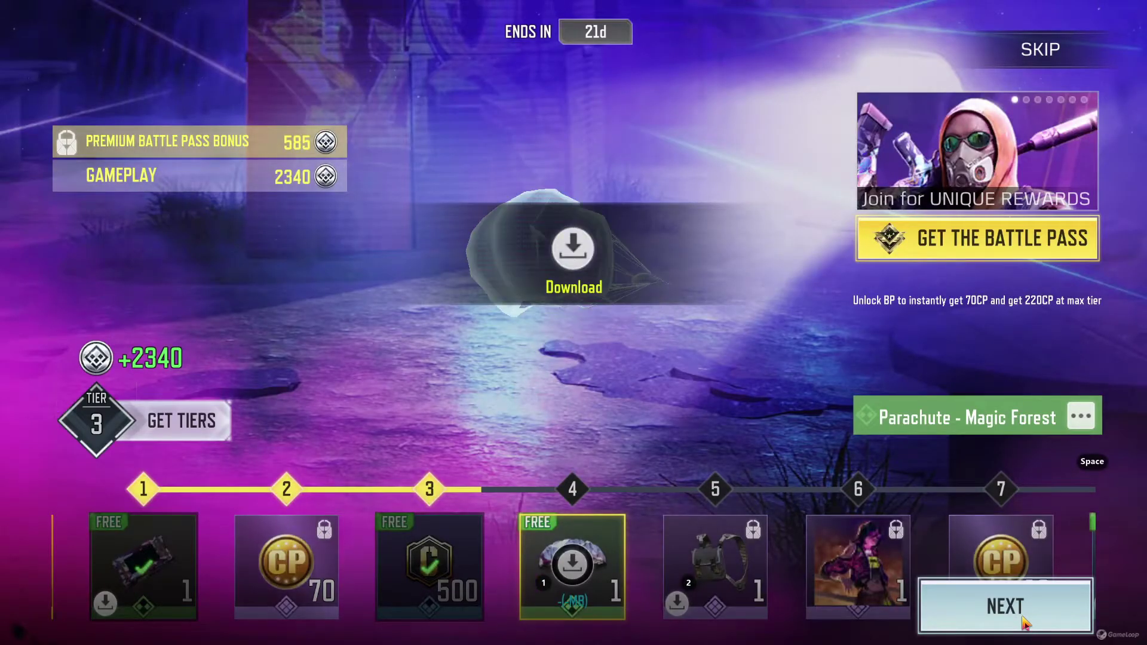
pyautogui.click(1028, 619)
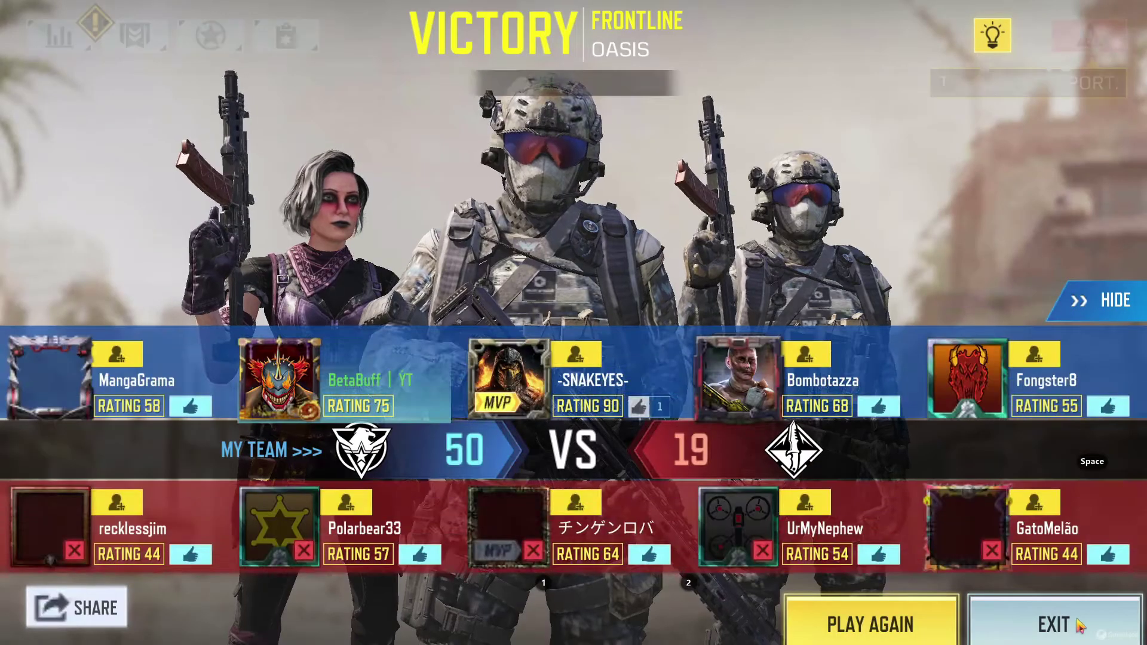
pyautogui.click(1080, 625)
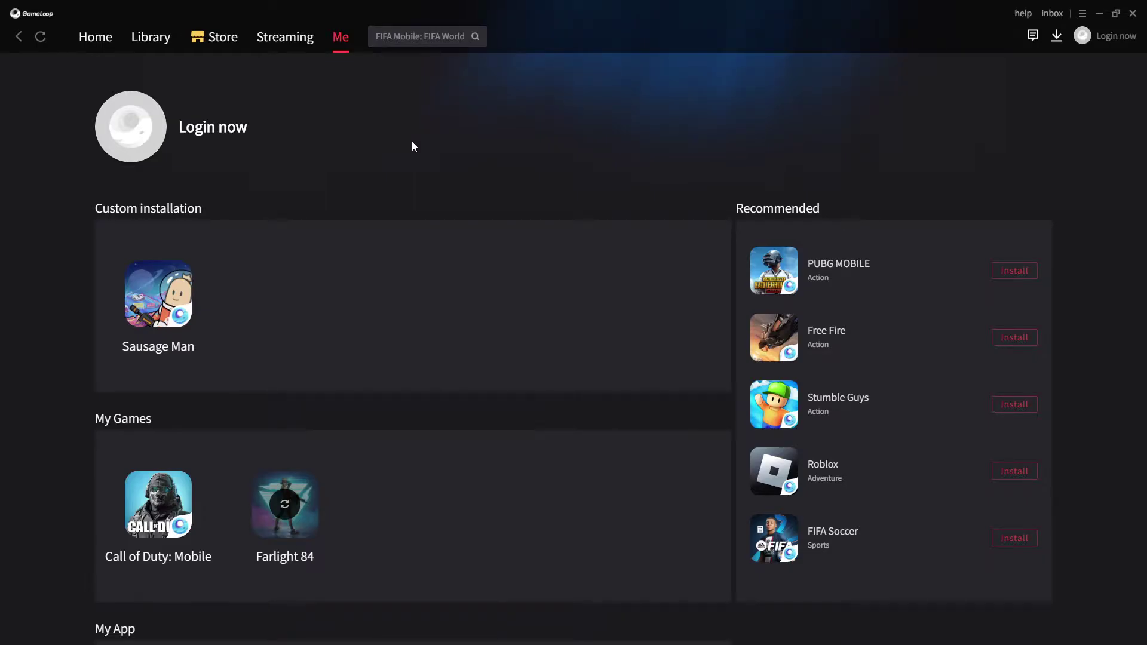
# - Scroll the Me page down until Google Play Store appears under My App
pyautogui.scroll(-4, 415, 166)
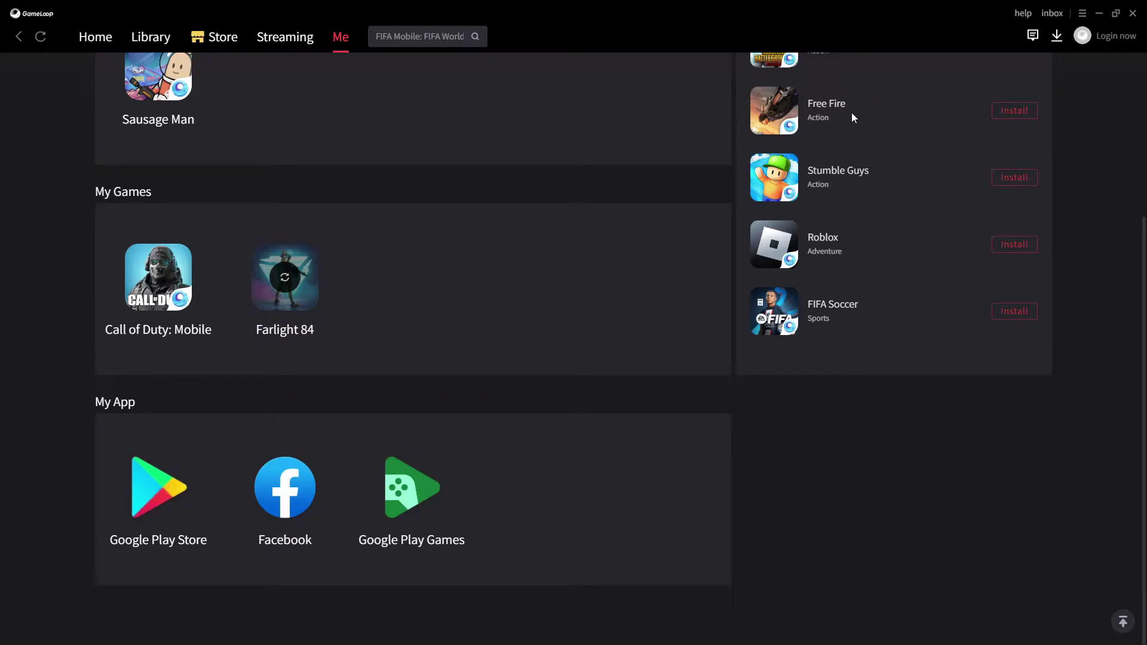
# - Launch Google Play Store from the My App section
pyautogui.click(162, 516)
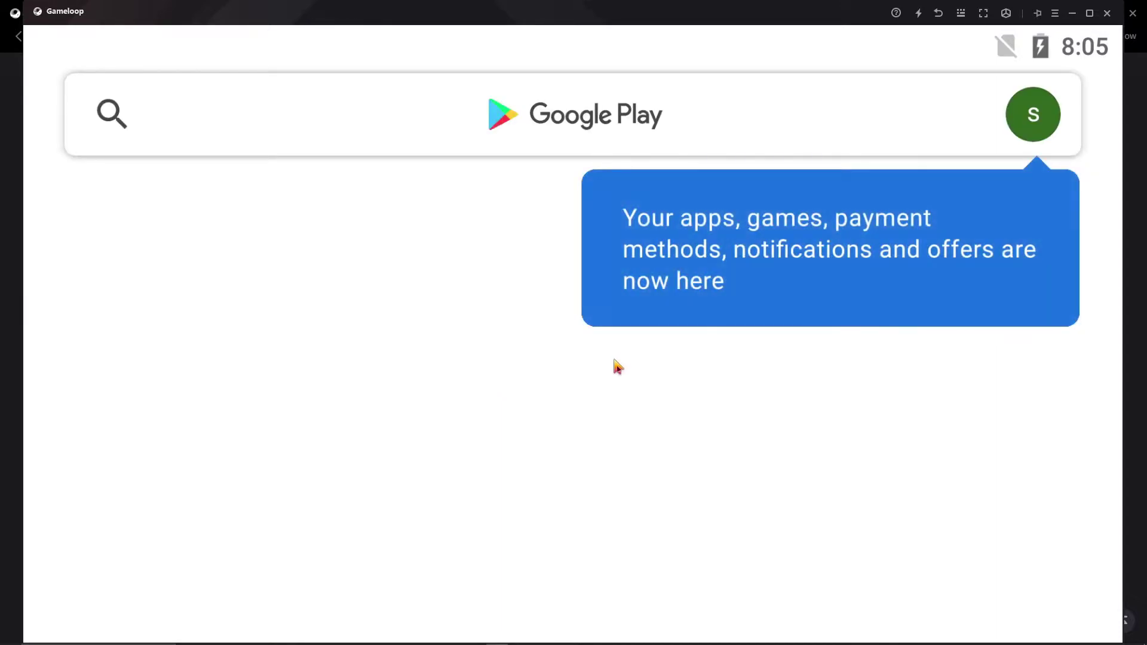
# - Search the Play Store for 'call' and open the Call of Duty Mobile details page
pyautogui.click(389, 99)
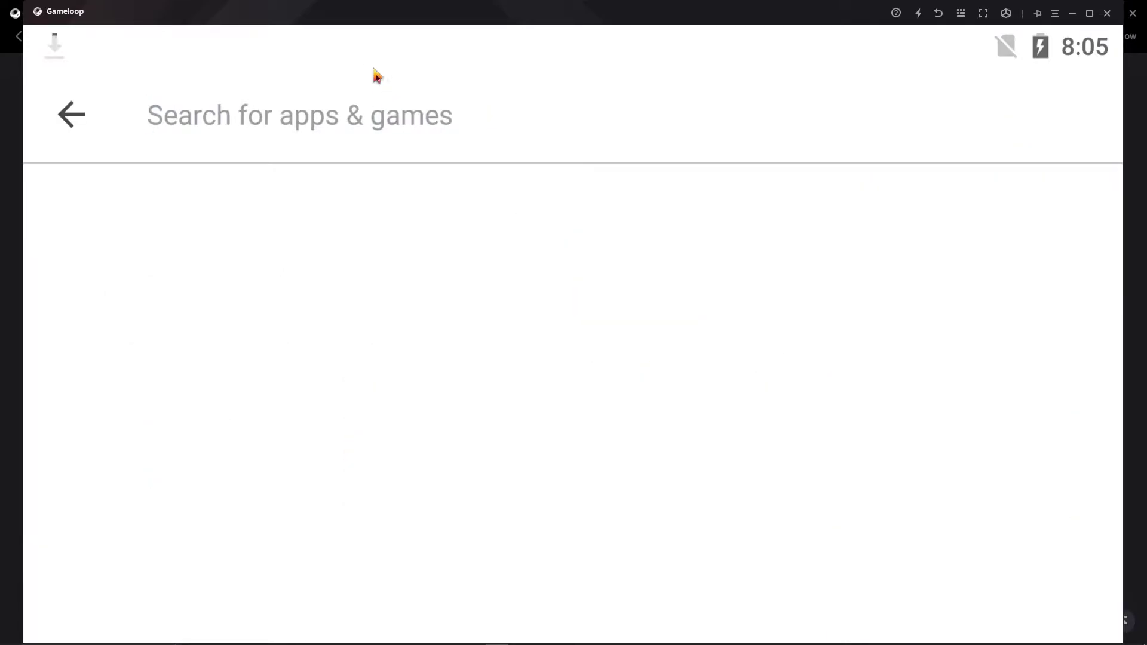
pyautogui.click(70, 114)
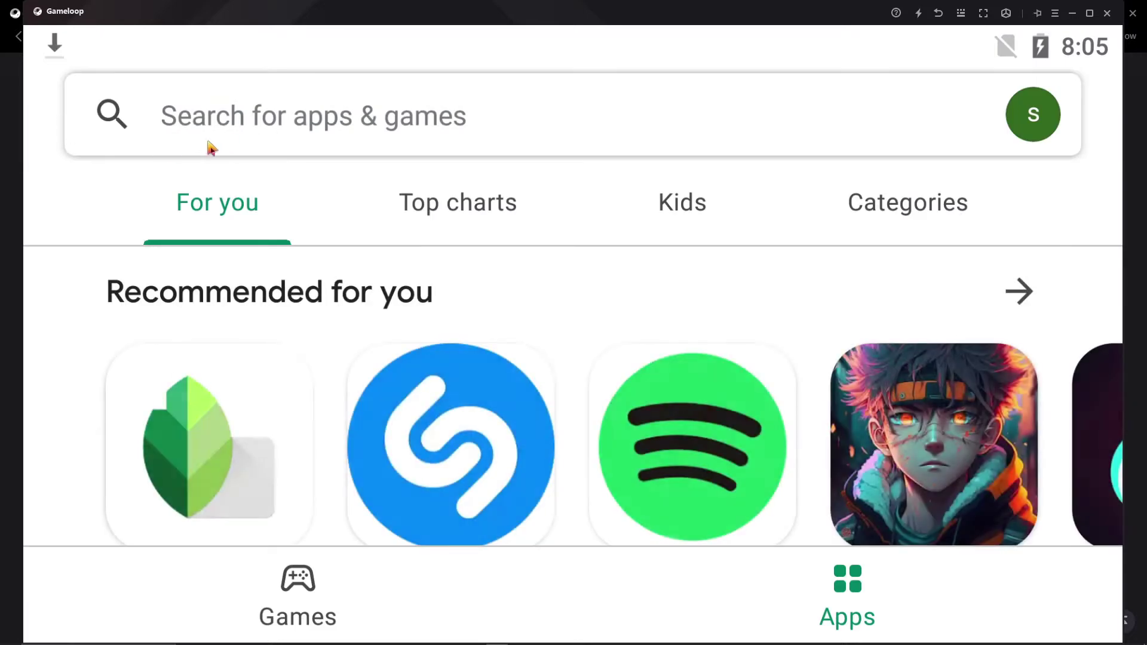
pyautogui.click(251, 121)
pyautogui.write('call')
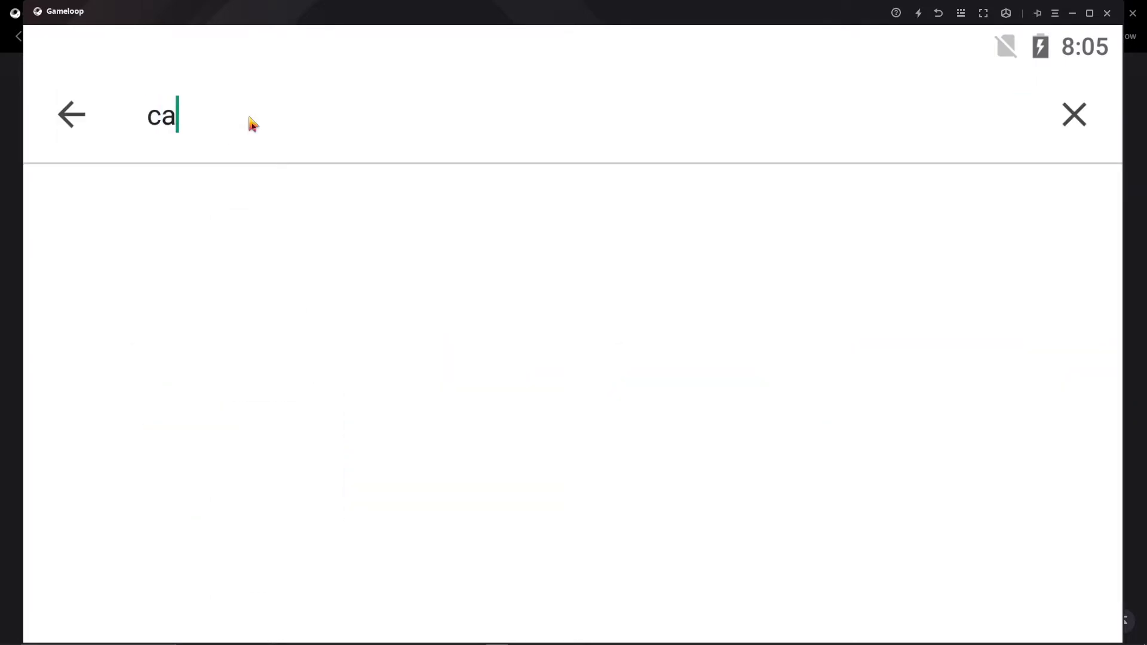
pyautogui.click(297, 205)
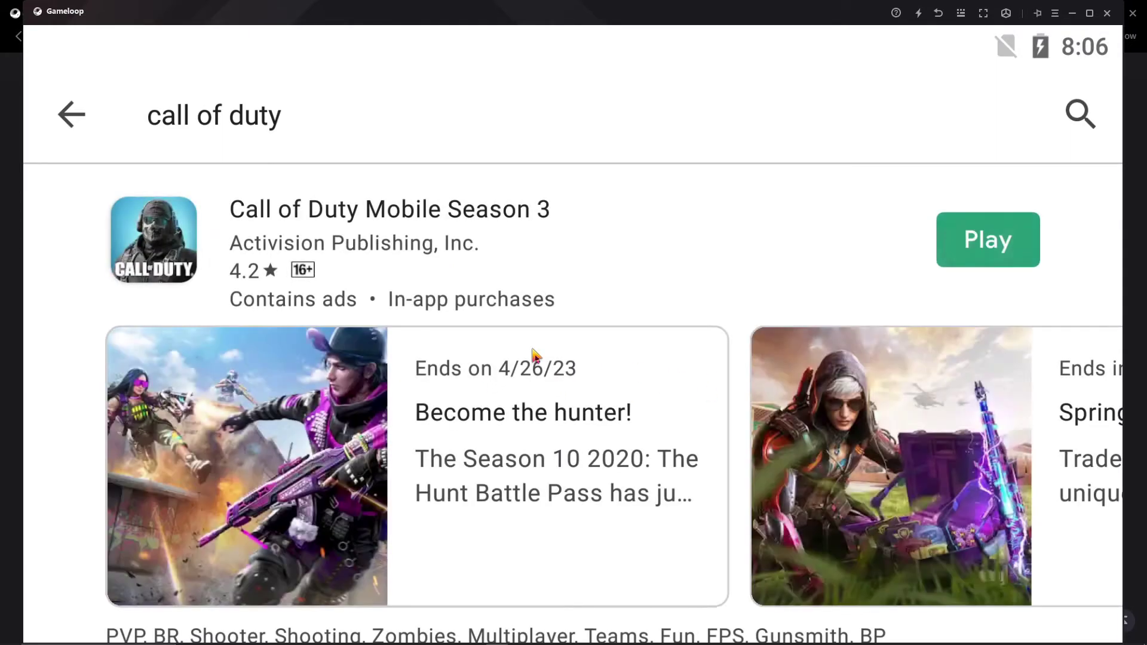
pyautogui.click(404, 227)
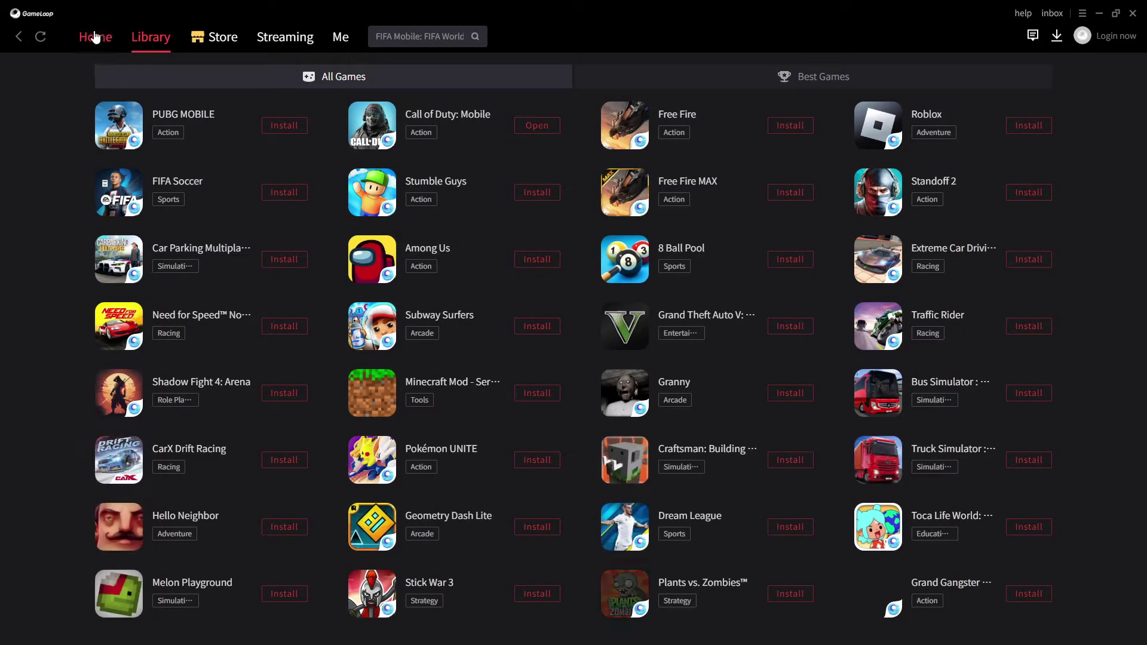
# - Open the Call of Duty: Mobile page from the Library, then bring up the Start menu
pyautogui.click(371, 120)
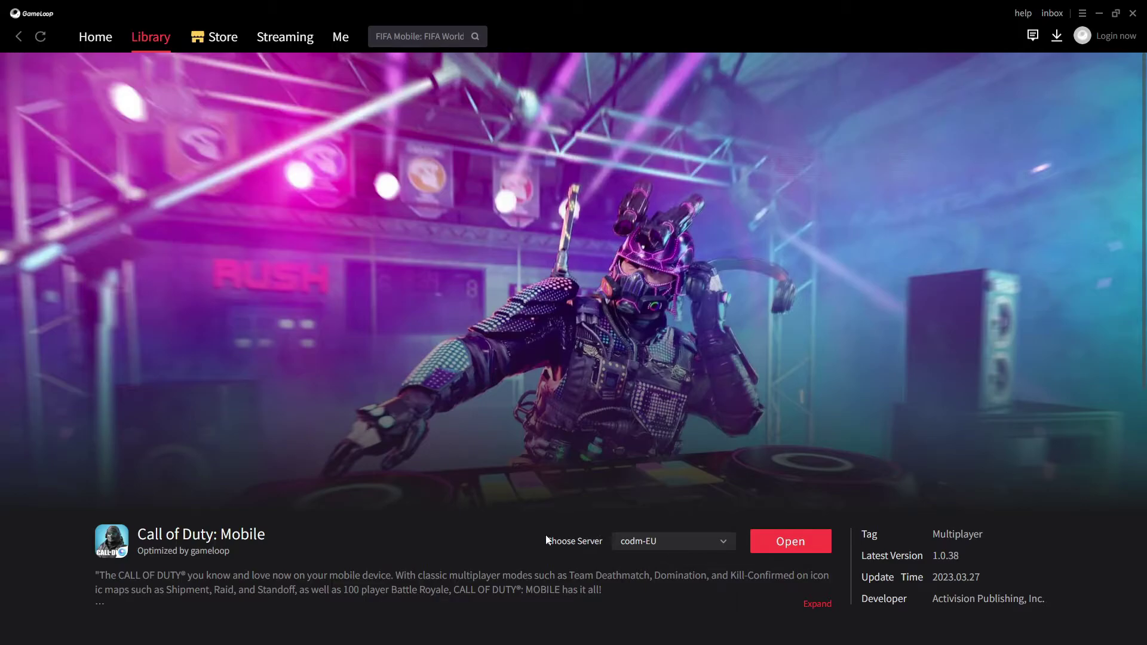
pyautogui.press('super')
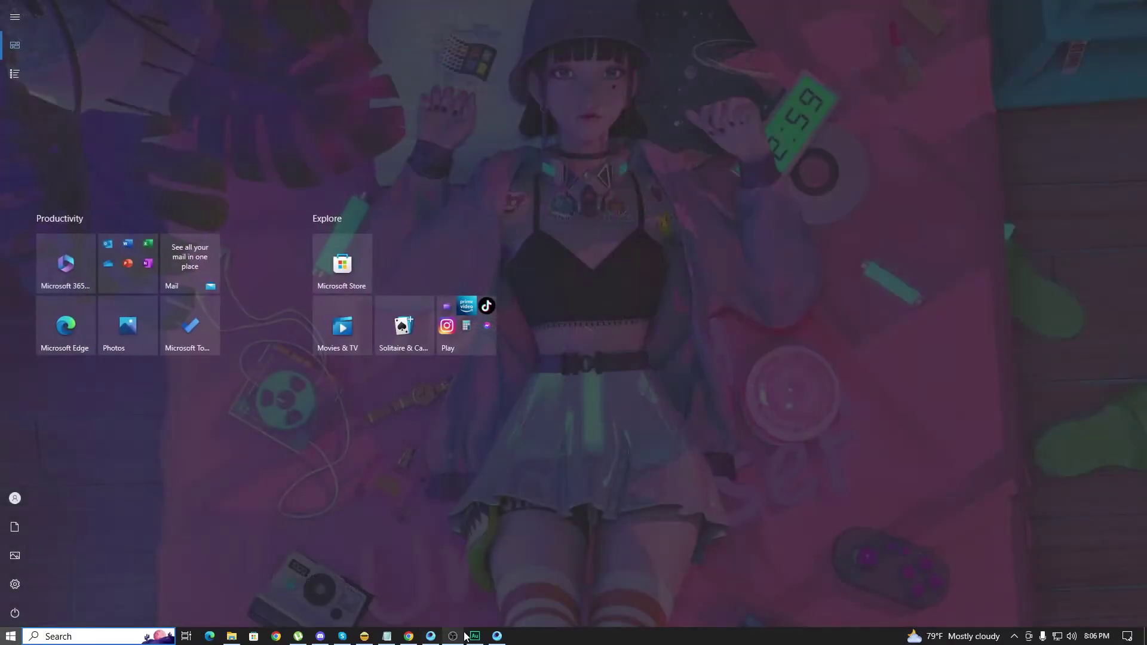
# - Bring the emulator forward, reposition its window, and back out of the store page to the home screen
pyautogui.click(455, 636)
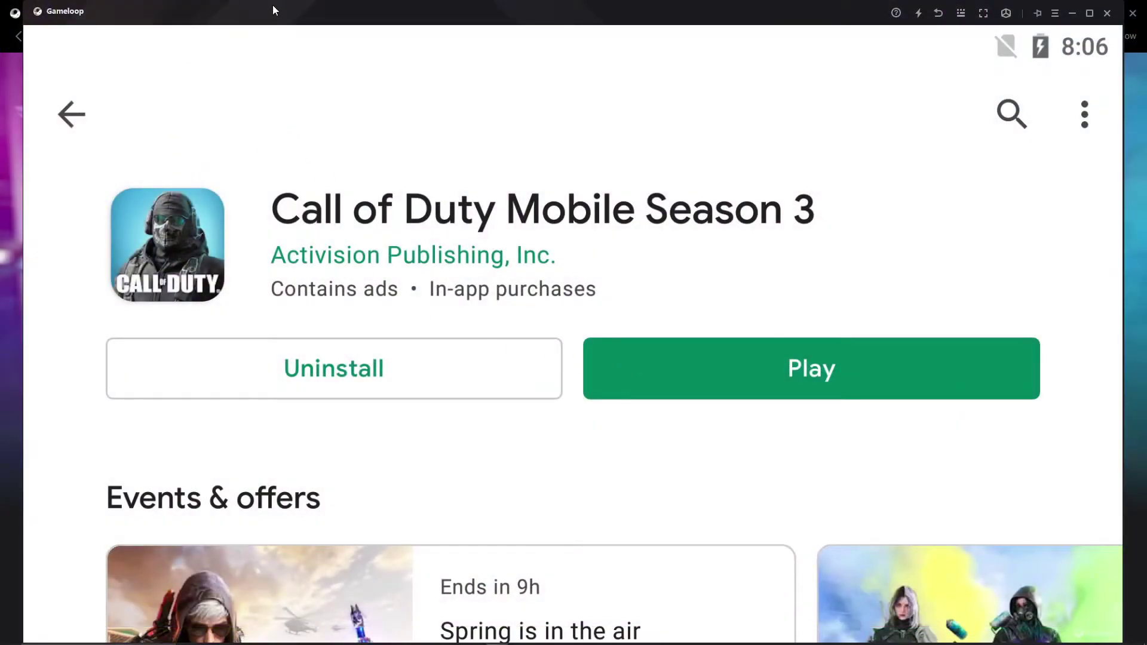
pyautogui.moveTo(273, 10)
pyautogui.mouseDown()
pyautogui.moveTo(324, 76)
pyautogui.moveTo(325, 56)
pyautogui.moveTo(269, 24)
pyautogui.mouseUp()
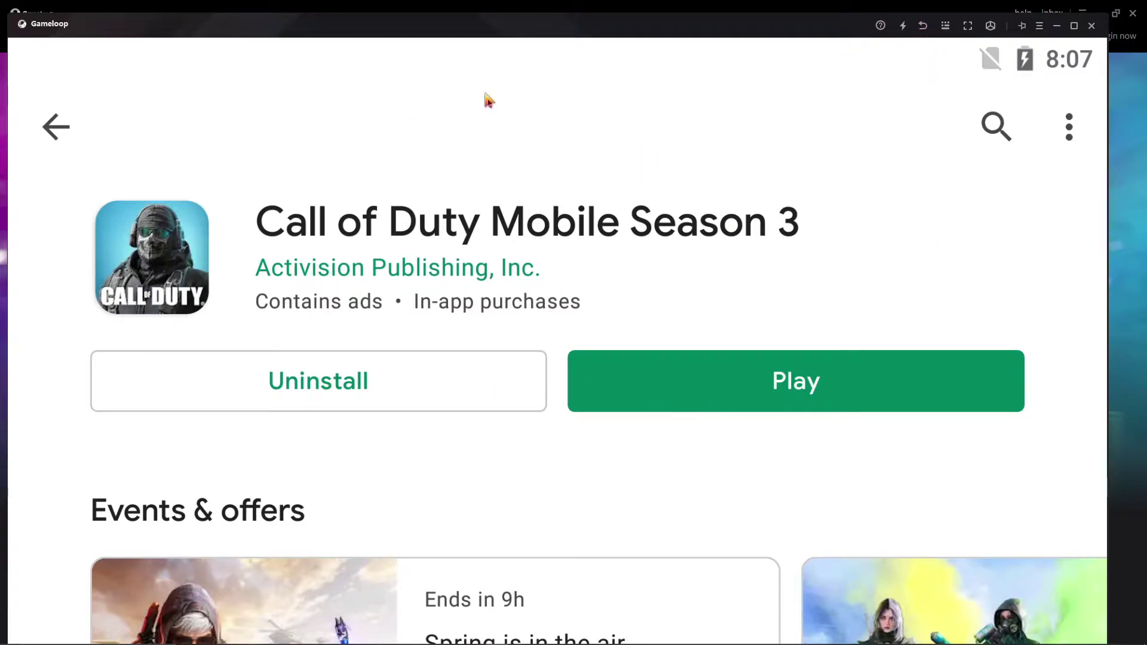
pyautogui.click(926, 31)
pyautogui.click(926, 31)
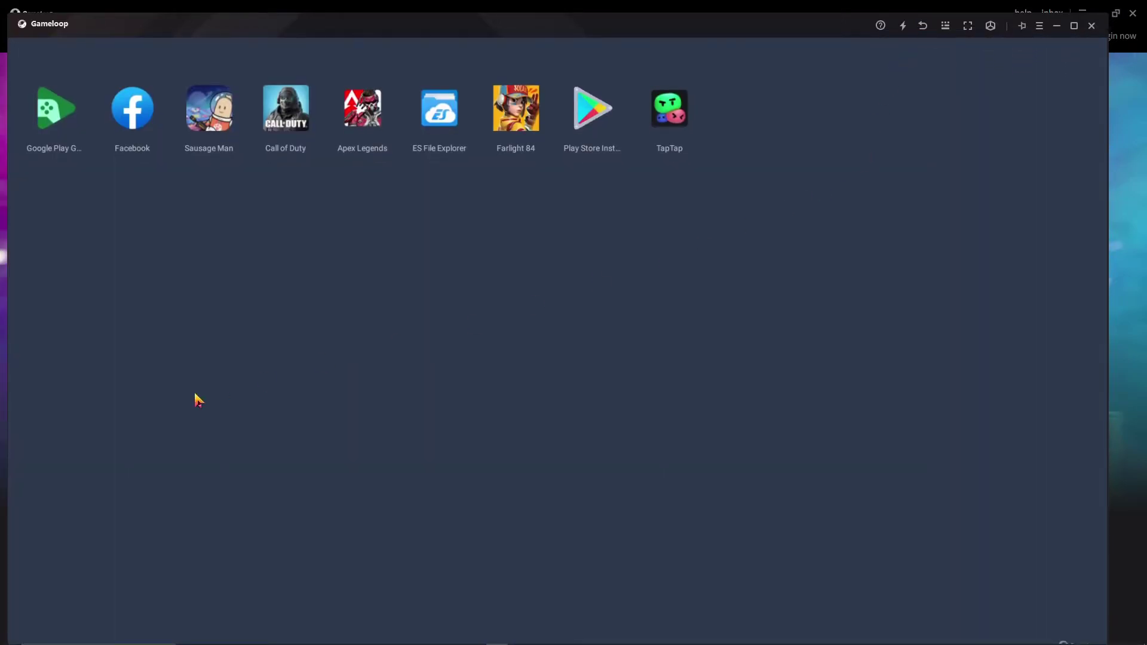
# - Launch Call of Duty from the home screen and confirm restarting GameLoop to switch device model
pyautogui.click(295, 118)
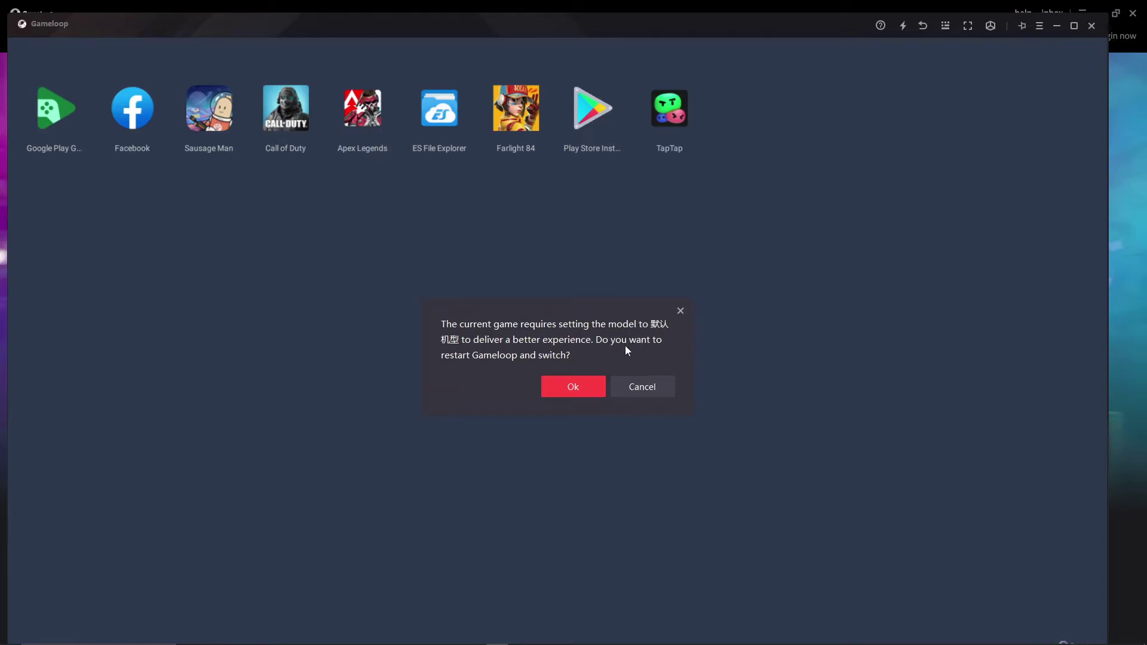
pyautogui.click(565, 390)
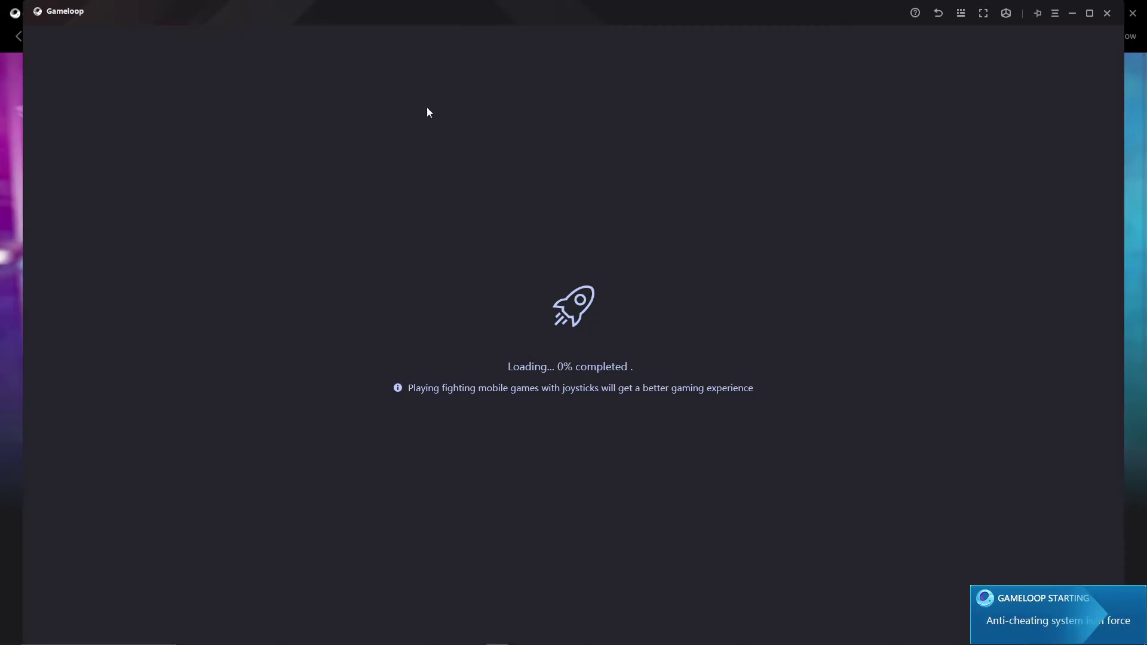
# - Bring the Library window forward, then return to the game while Call of Duty: Mobile loads
pyautogui.click(15, 196)
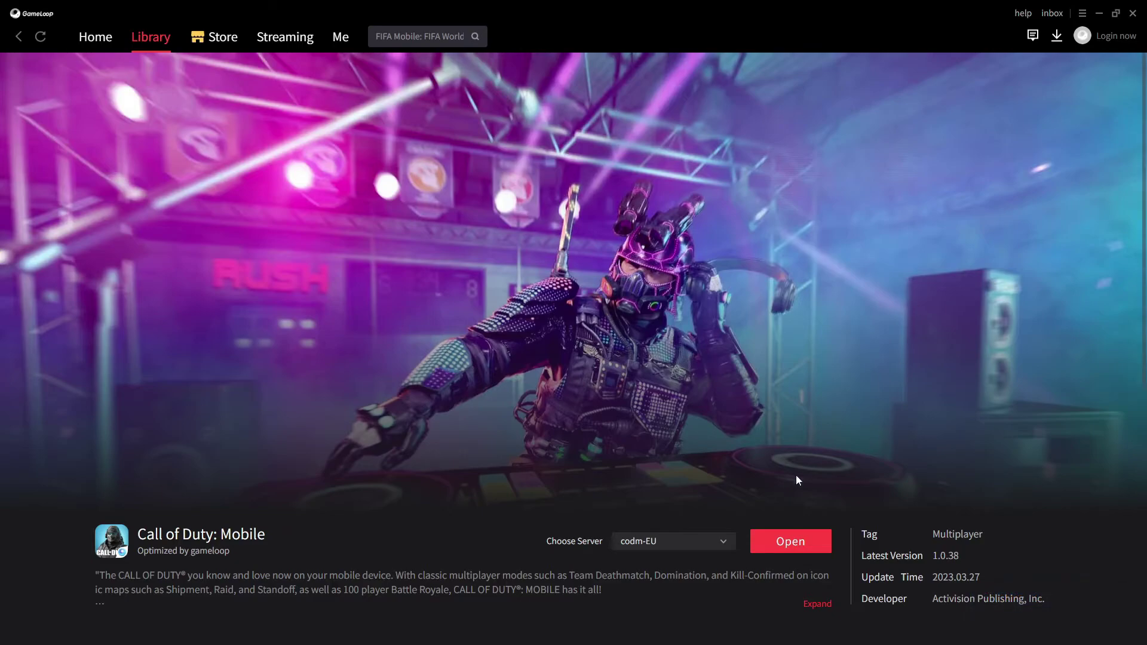
pyautogui.press('super')
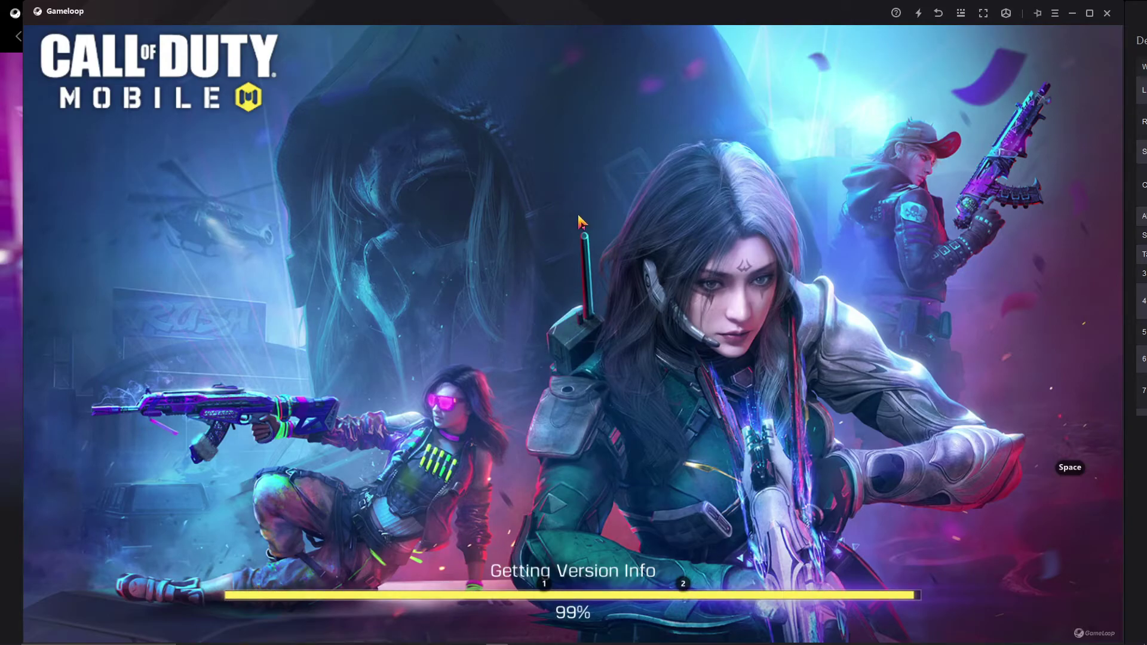
# - Close the Call of Duty game window, check GameLoop's tray icon options, and open Windows search
pyautogui.click(1111, 16)
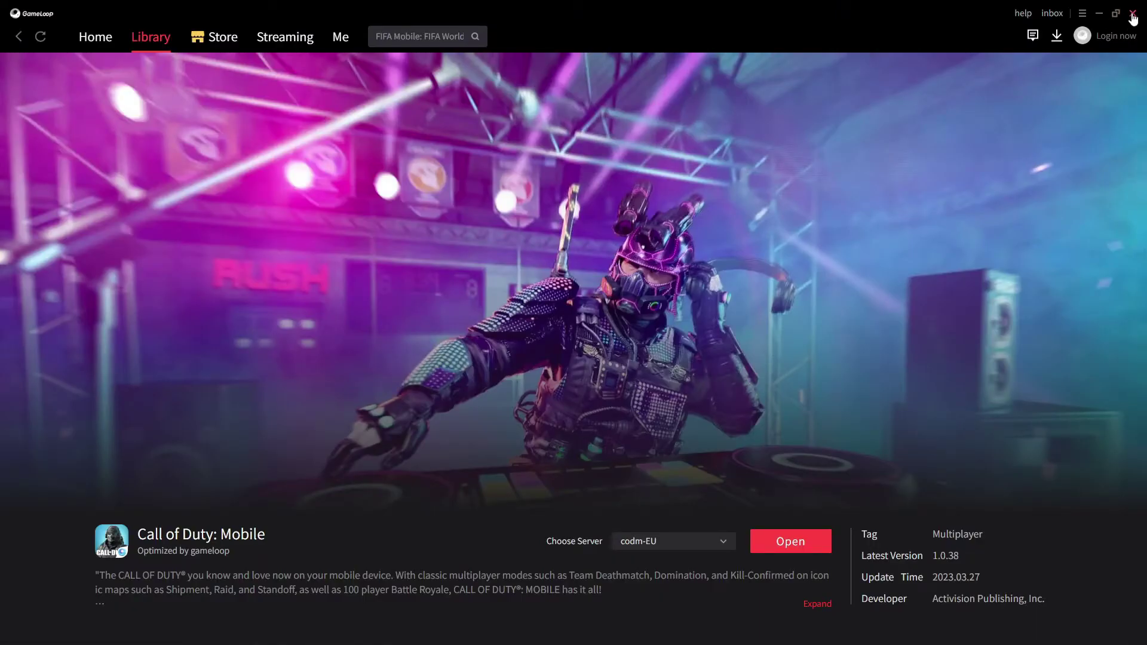
pyautogui.press('super')
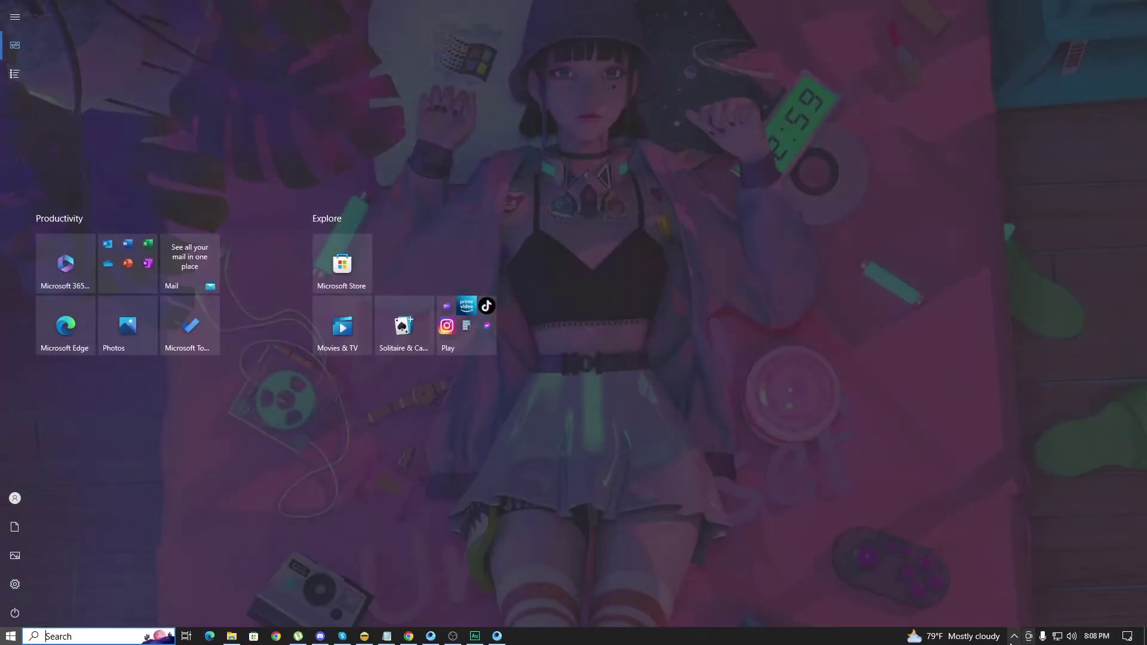
pyautogui.click(1014, 636)
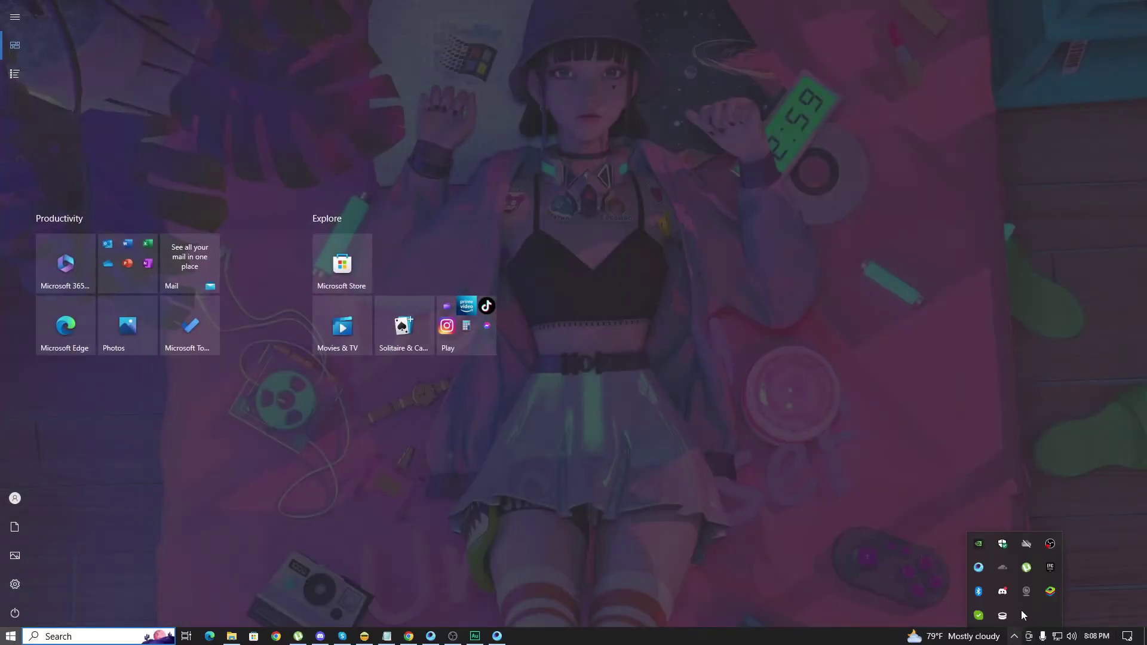
pyautogui.rightClick(988, 569)
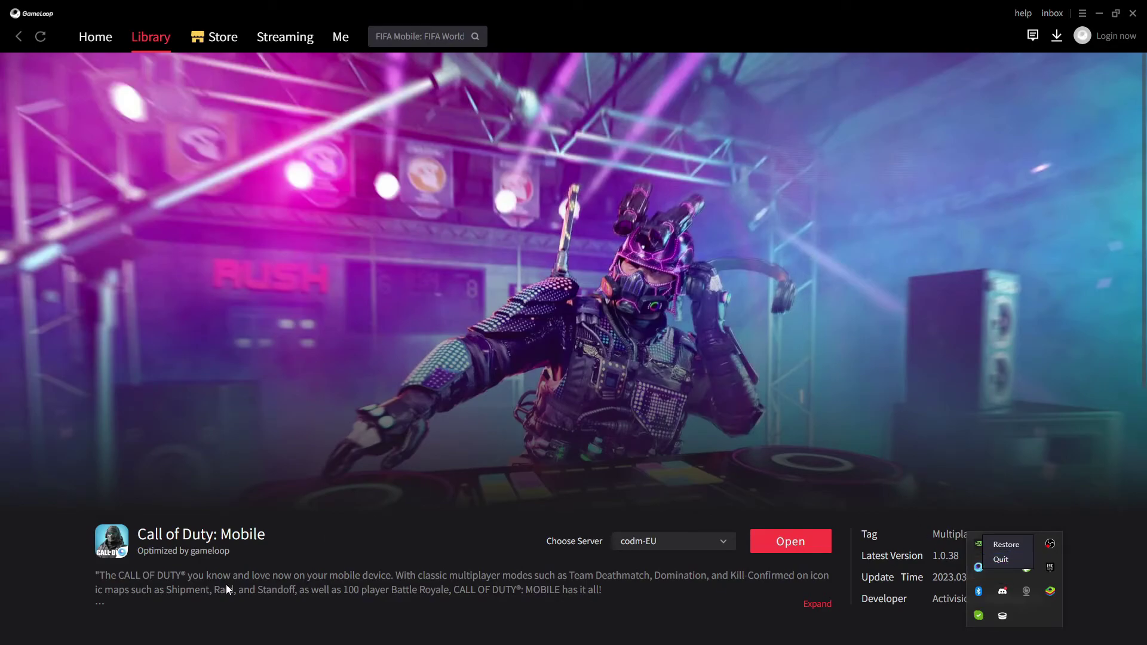
pyautogui.press('super')
pyautogui.click(82, 636)
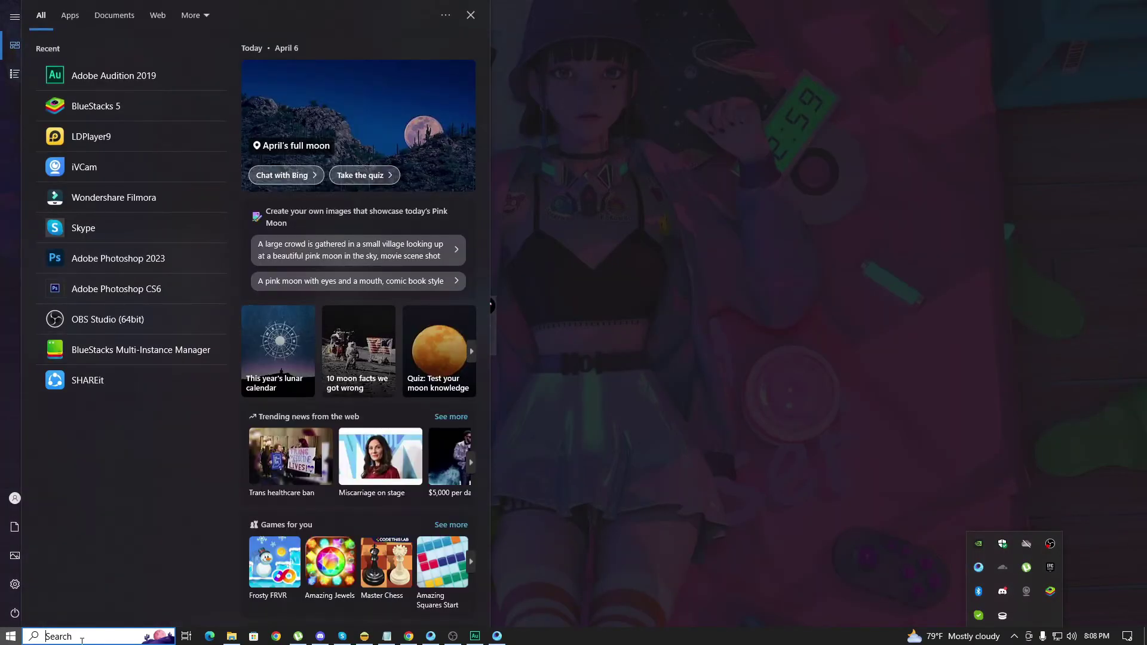
# - Search Windows for 'game', correcting typos, so GameLoop appears in the results
pyautogui.write('f')
pyautogui.press('BackSpace')
pyautogui.write('gam')
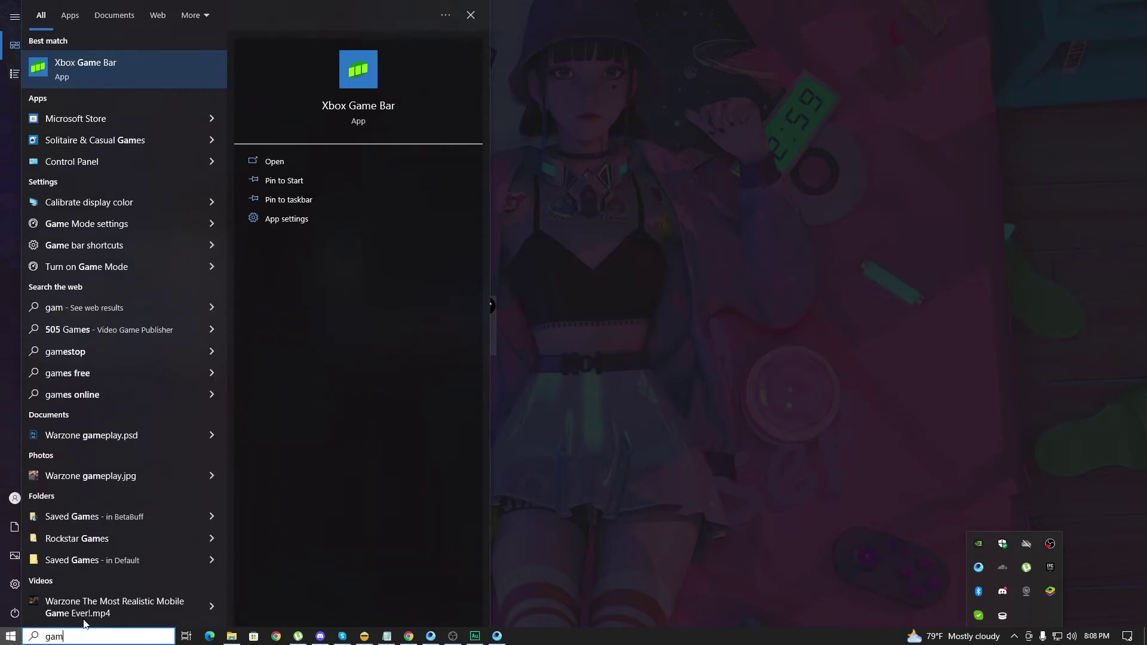
pyautogui.press('BackSpace')
pyautogui.press('BackSpace')
pyautogui.press('BackSpace')
pyautogui.write('gan')
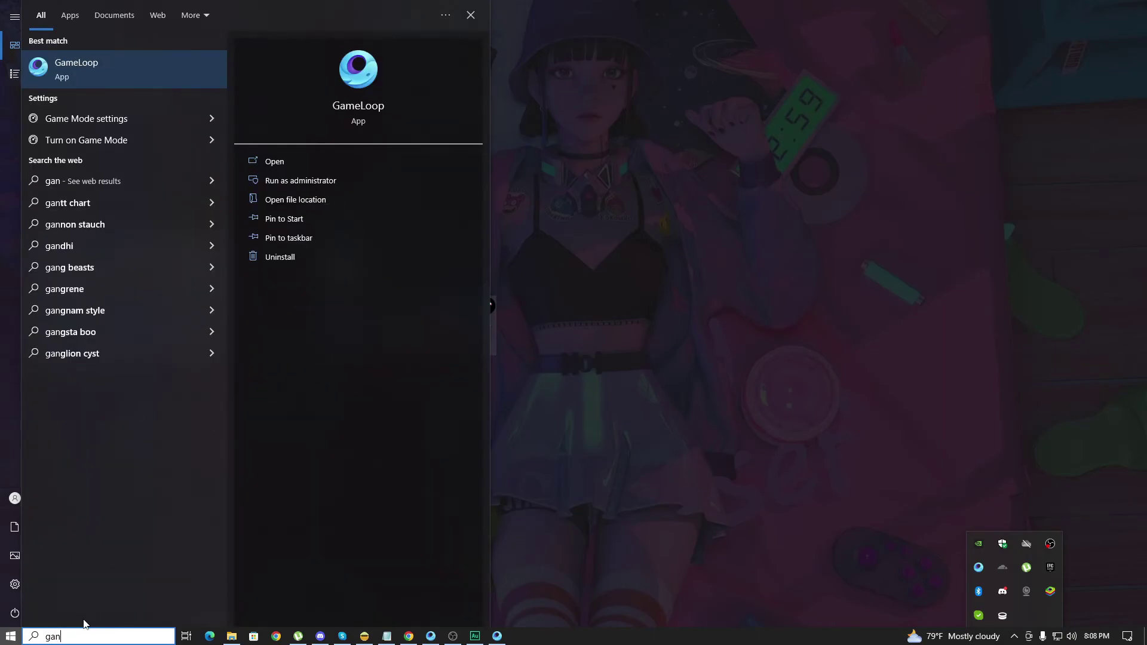
pyautogui.press('BackSpace')
pyautogui.write('me')
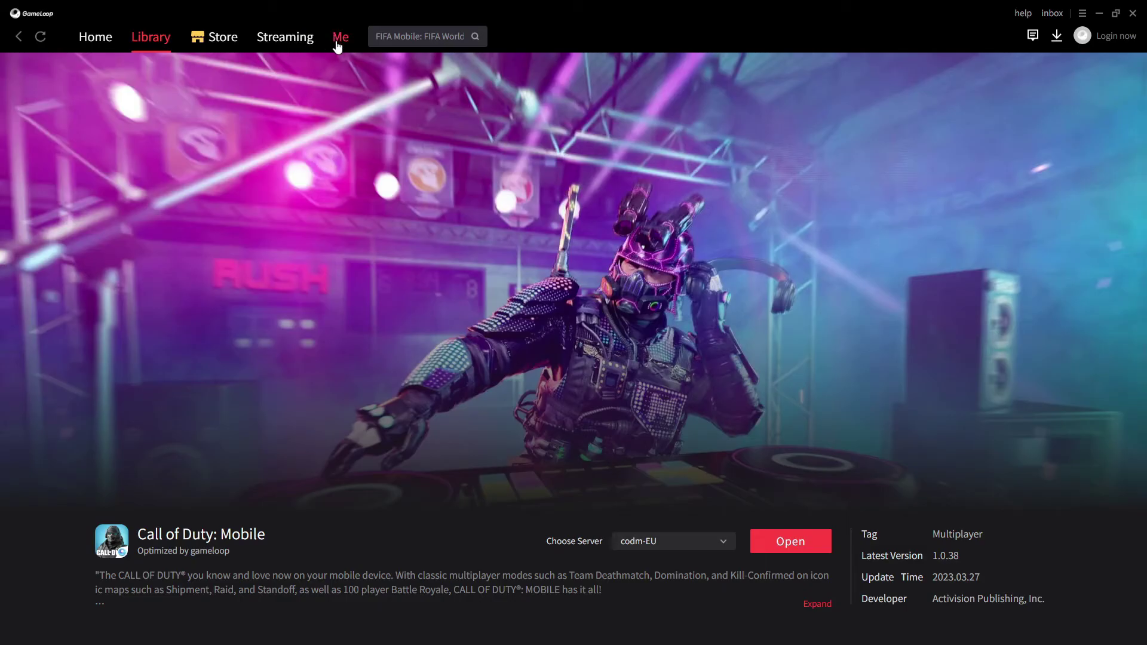
# - Switch GameLoop to the Me tab to list installed games, including Call of Duty: Mobile
pyautogui.click(342, 39)
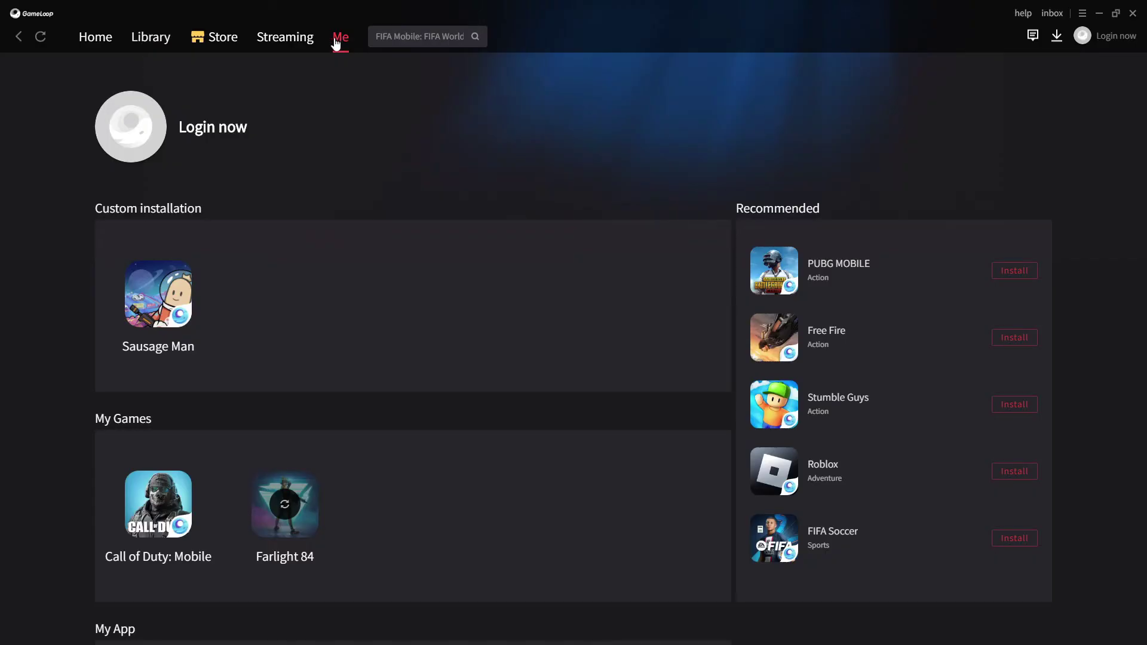